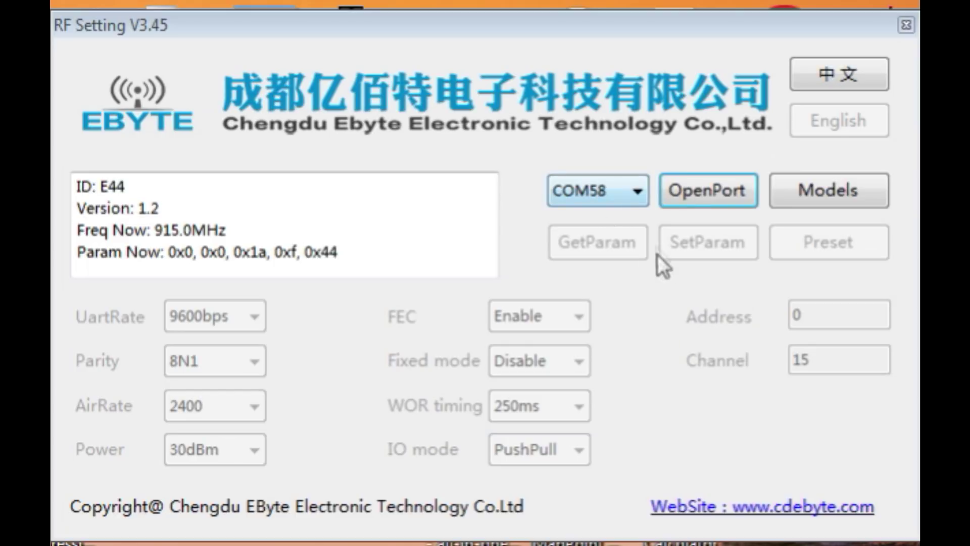
- Open port COM58, read the module's parameters, confirm Param Got, and list the UART baud rates
{"action": "left_click", "coordinate": [681, 192]}
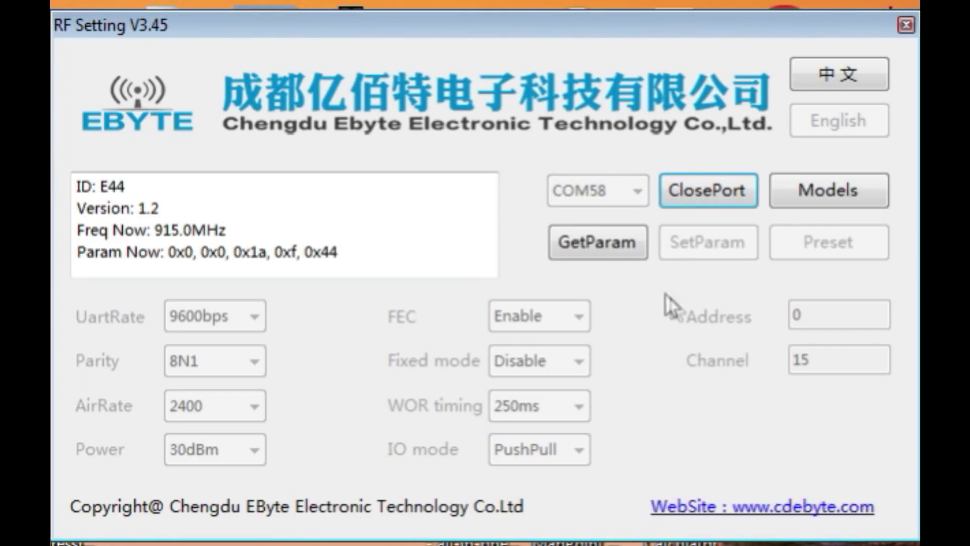
{"action": "left_click", "coordinate": [586, 241]}
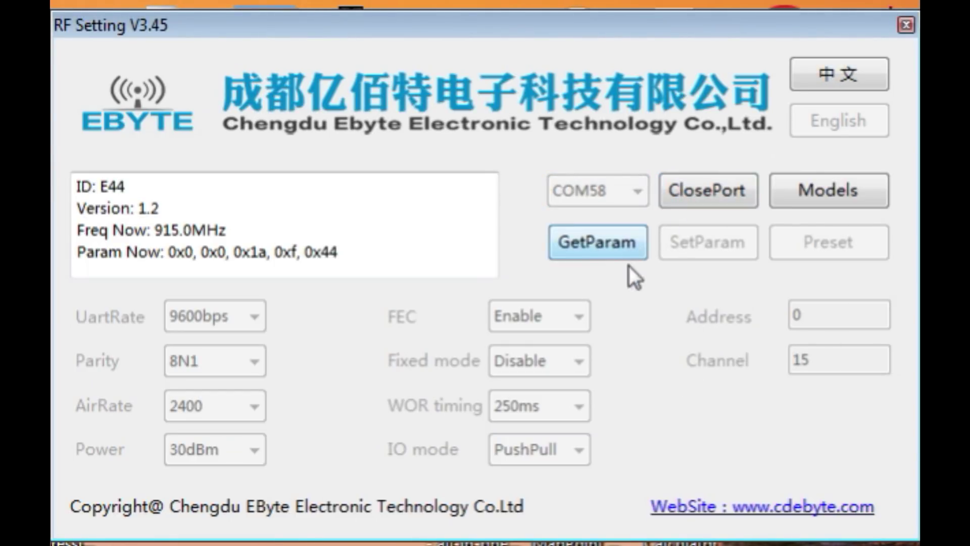
{"action": "left_click", "coordinate": [535, 387]}
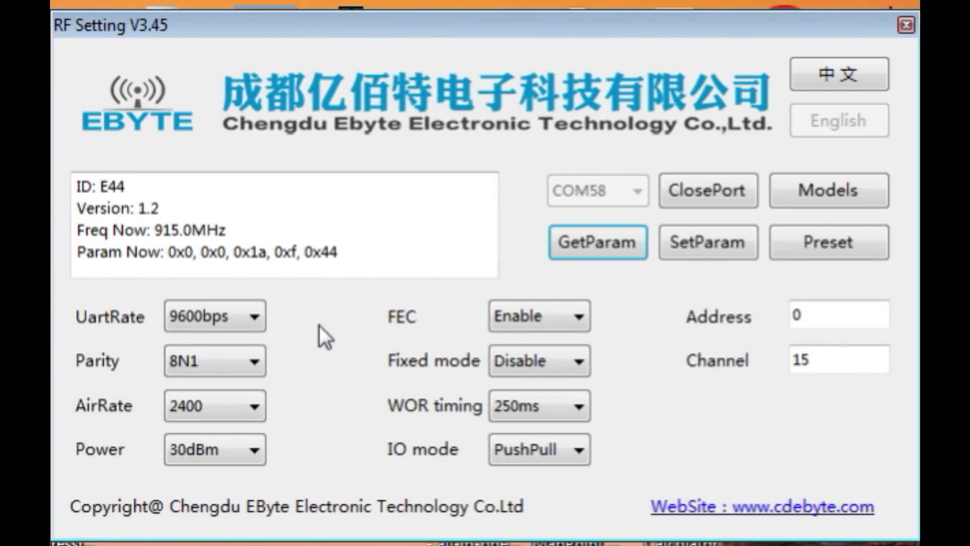
{"action": "left_click", "coordinate": [251, 313]}
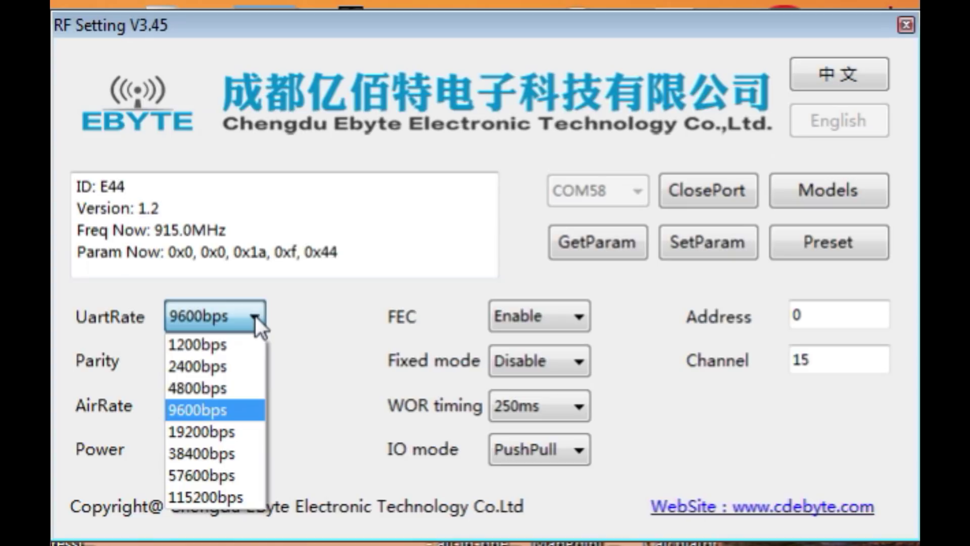
{"action": "left_click", "coordinate": [255, 316]}
{"action": "left_click", "coordinate": [253, 360]}
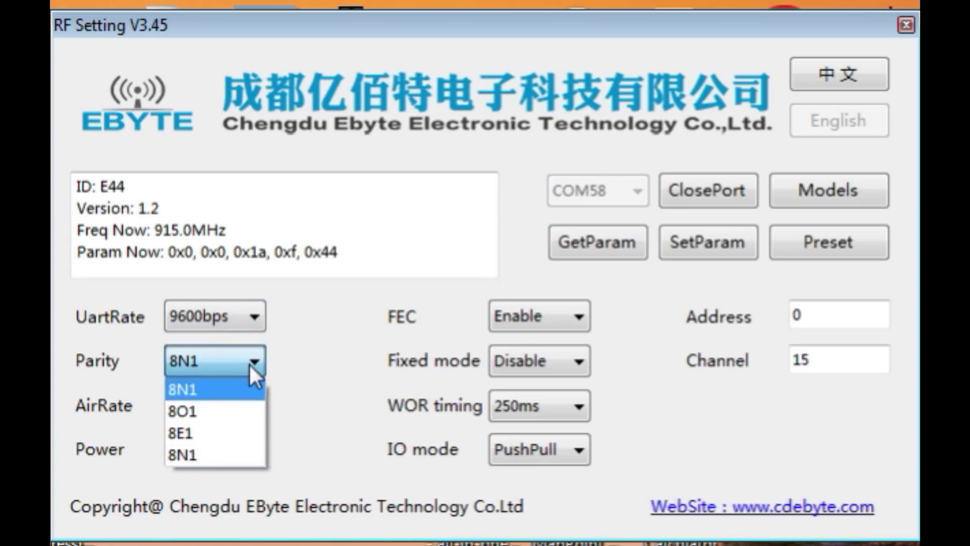
{"action": "left_click", "coordinate": [249, 364]}
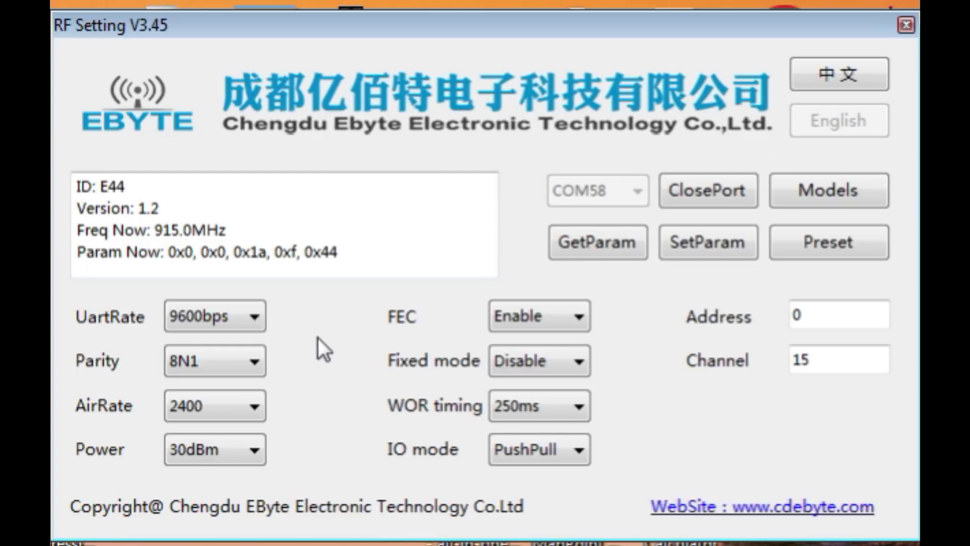
{"action": "left_click", "coordinate": [254, 410]}
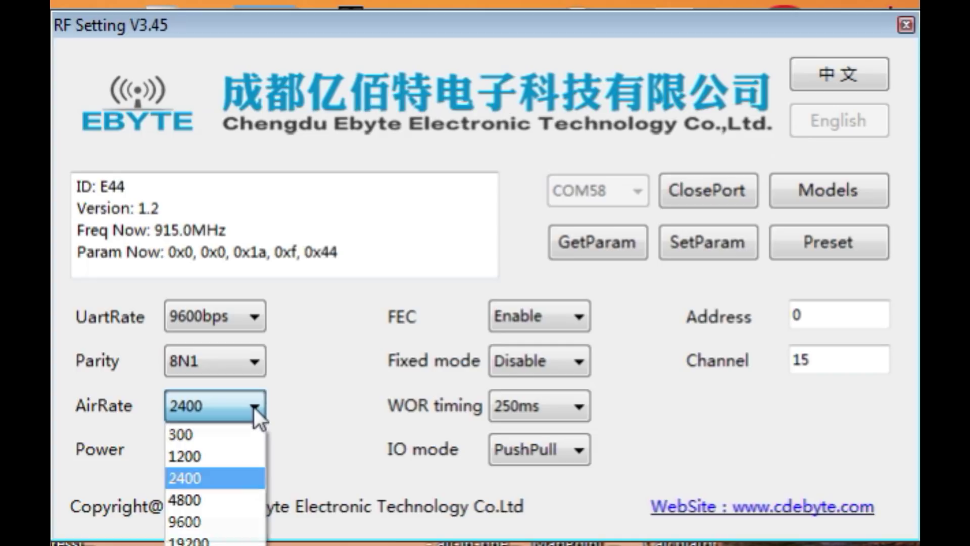
{"action": "left_click", "coordinate": [254, 408]}
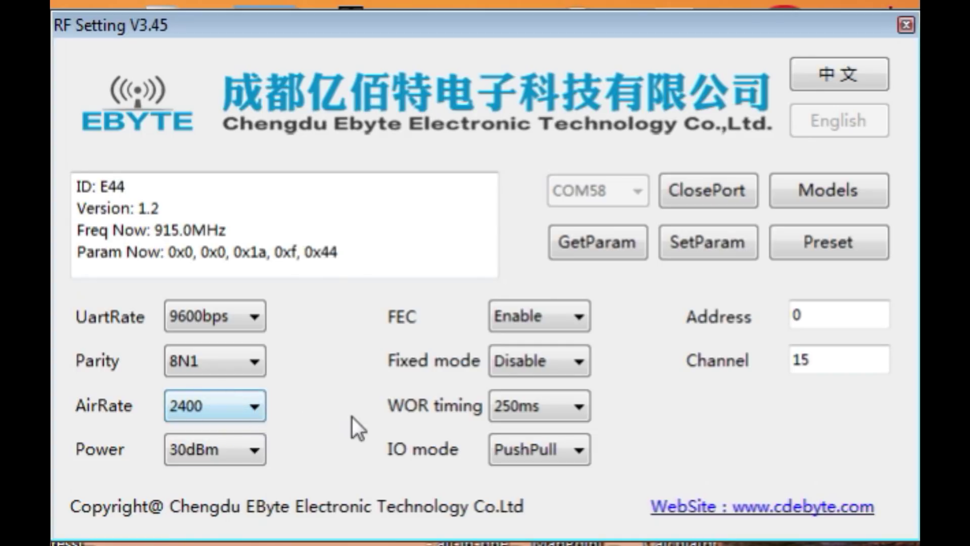
{"action": "left_click", "coordinate": [260, 453]}
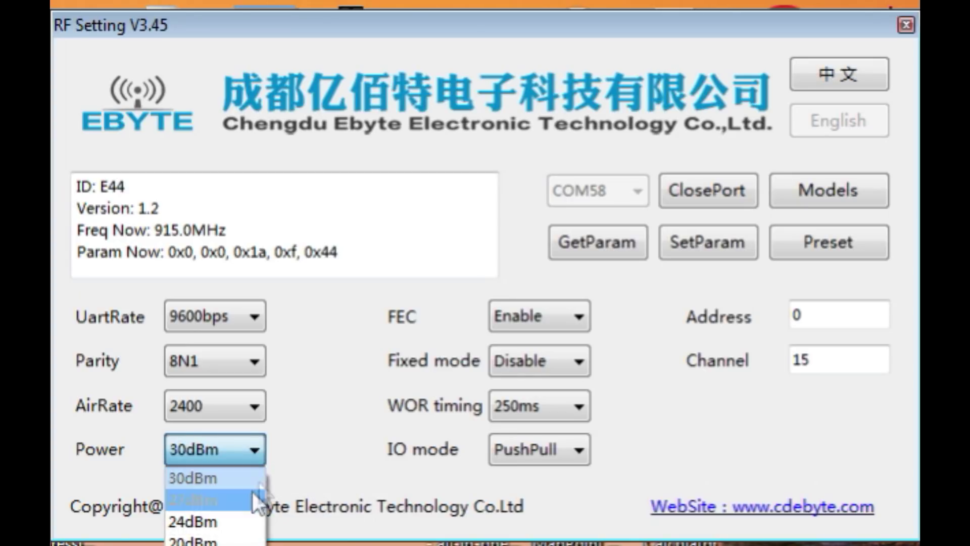
{"action": "left_click", "coordinate": [255, 451]}
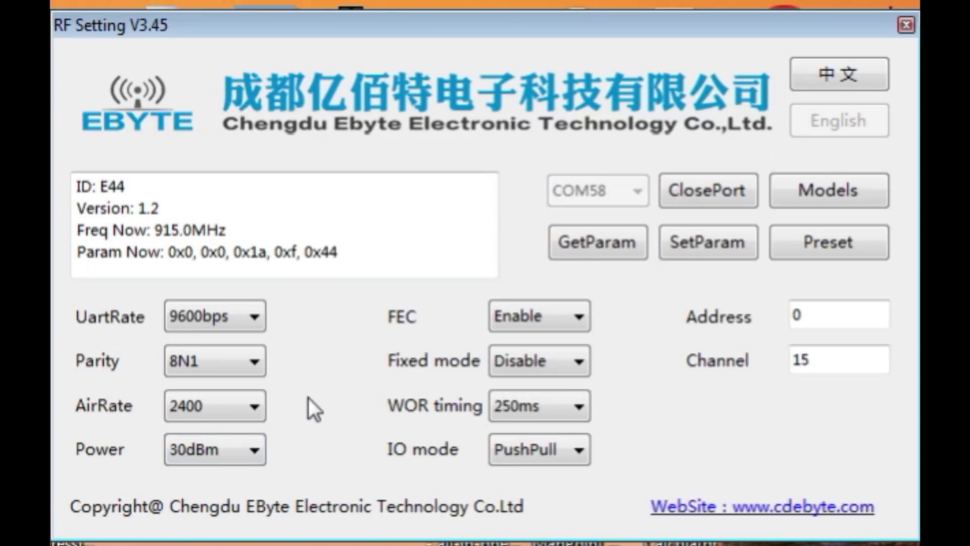
{"action": "left_click", "coordinate": [577, 315]}
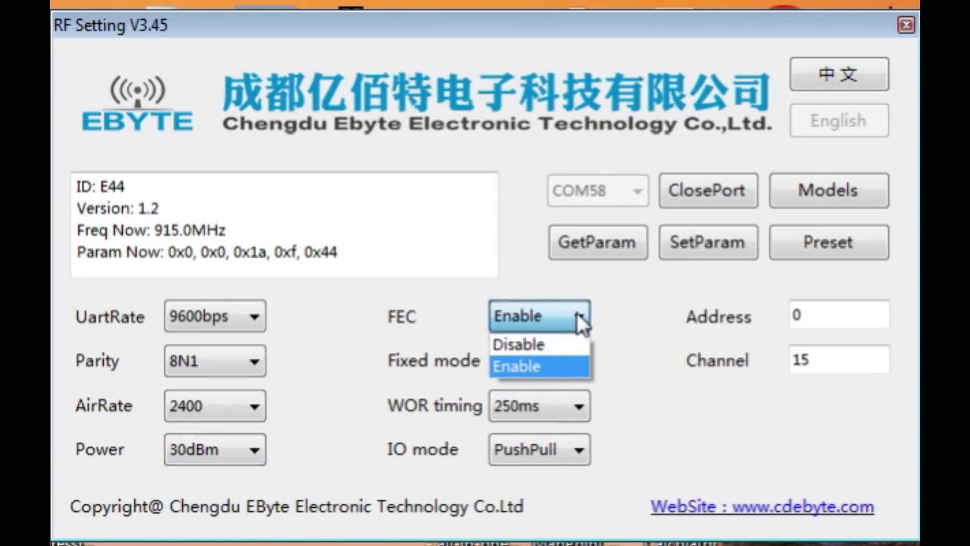
{"action": "left_click", "coordinate": [577, 313]}
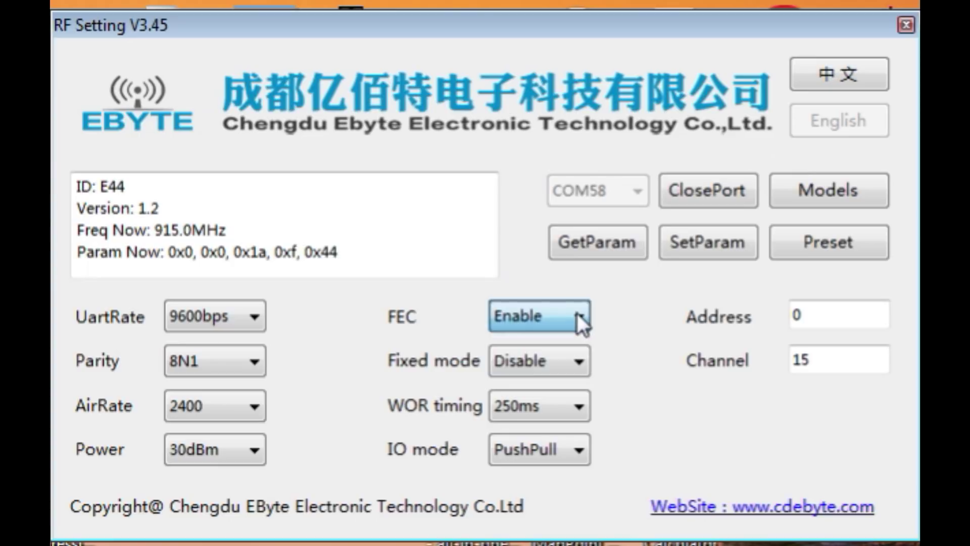
{"action": "left_click", "coordinate": [581, 363]}
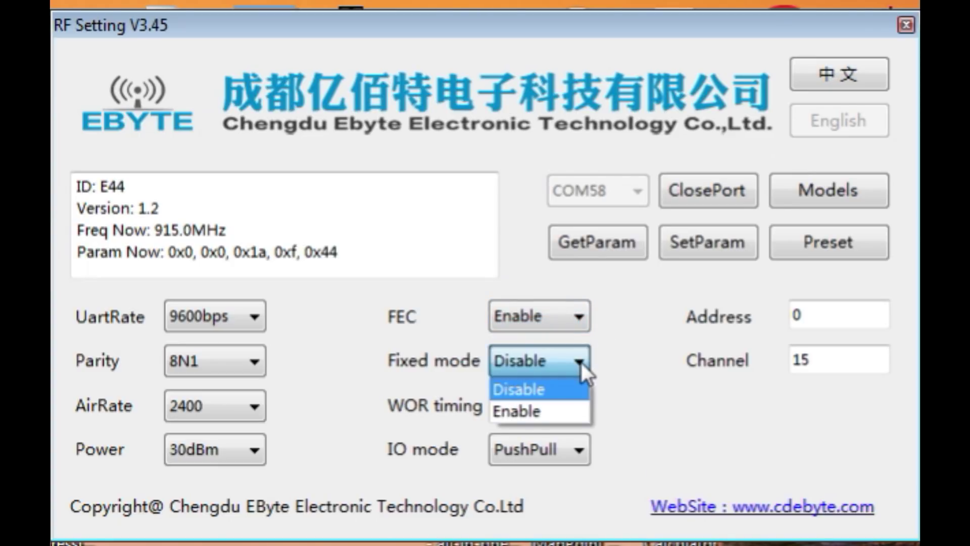
{"action": "left_click", "coordinate": [581, 362]}
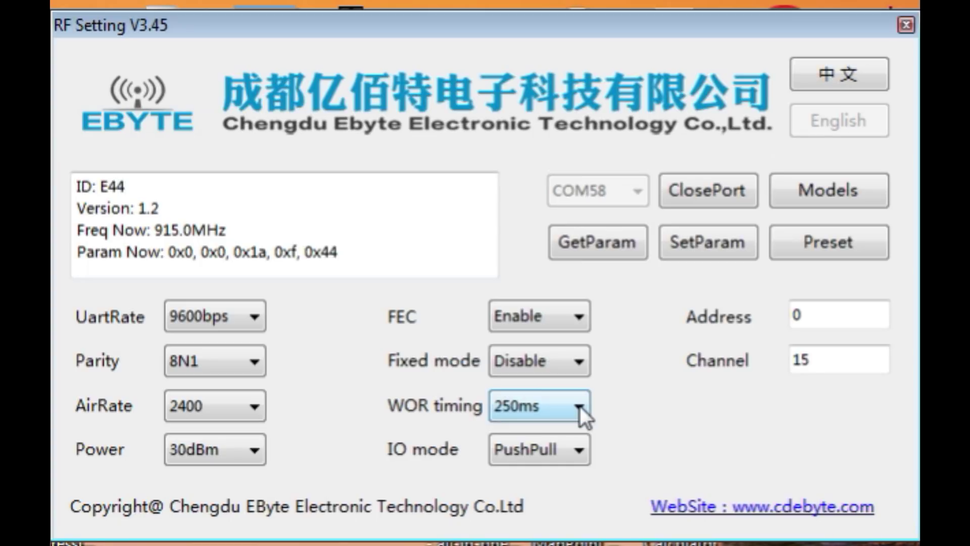
{"action": "left_click", "coordinate": [581, 450]}
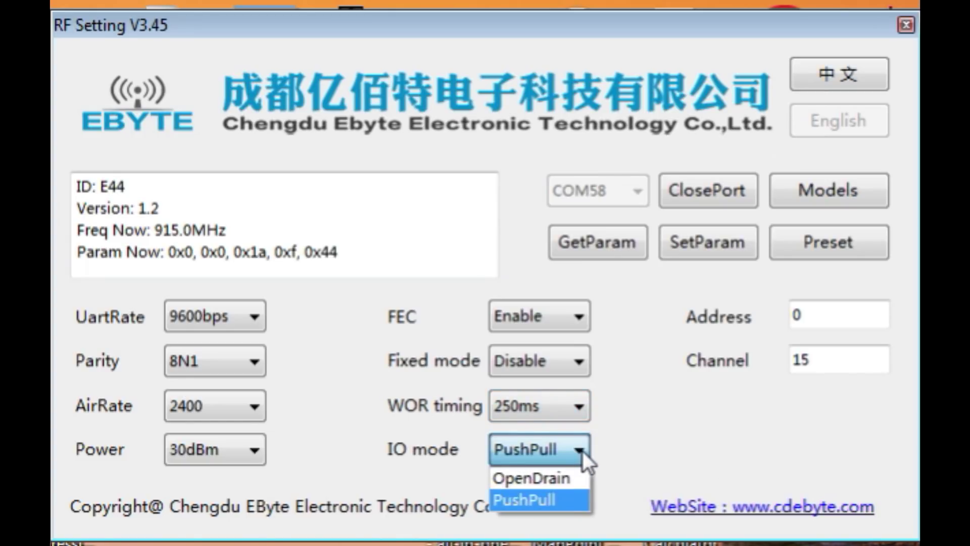
{"action": "left_click", "coordinate": [584, 450]}
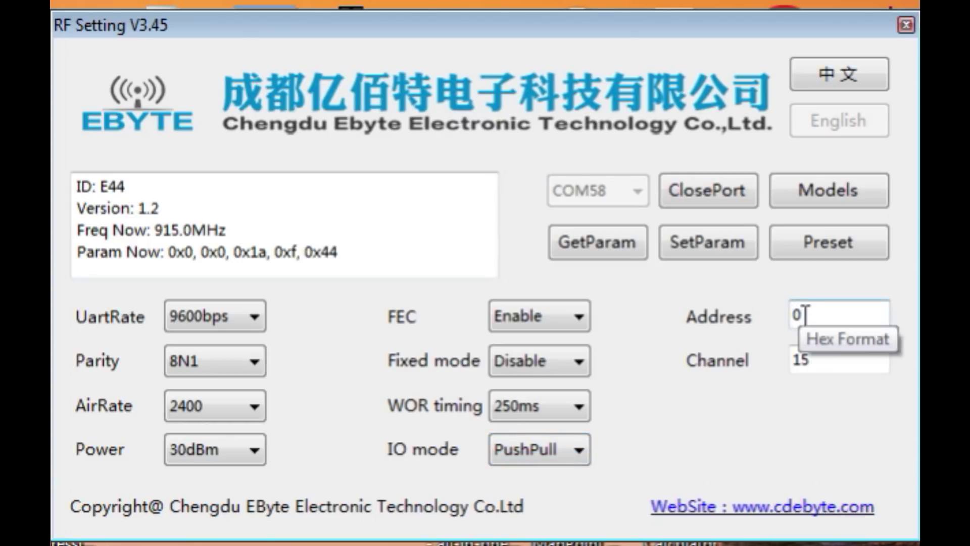
{"action": "left_click_drag", "start_coordinate": [802, 317], "coordinate": [782, 318]}
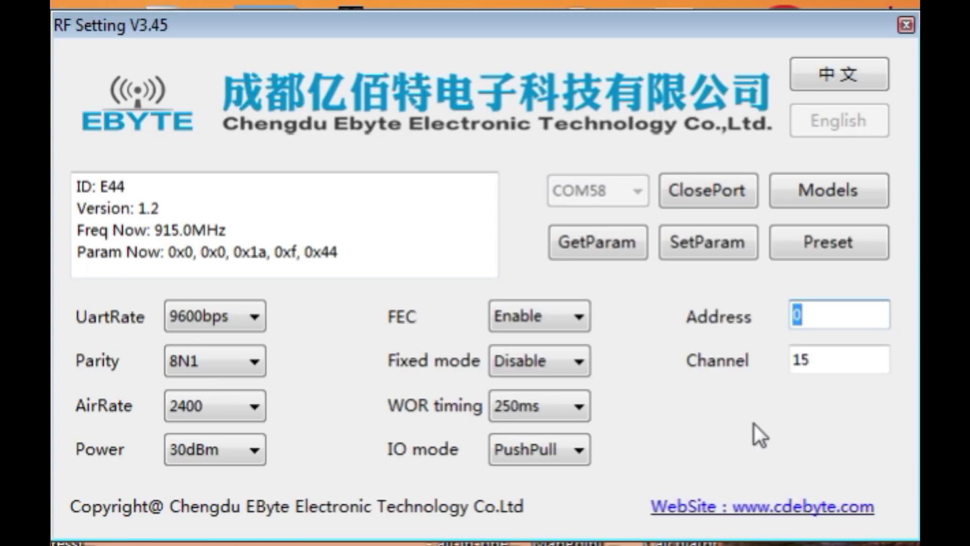
{"action": "left_click_drag", "start_coordinate": [817, 357], "coordinate": [763, 374]}
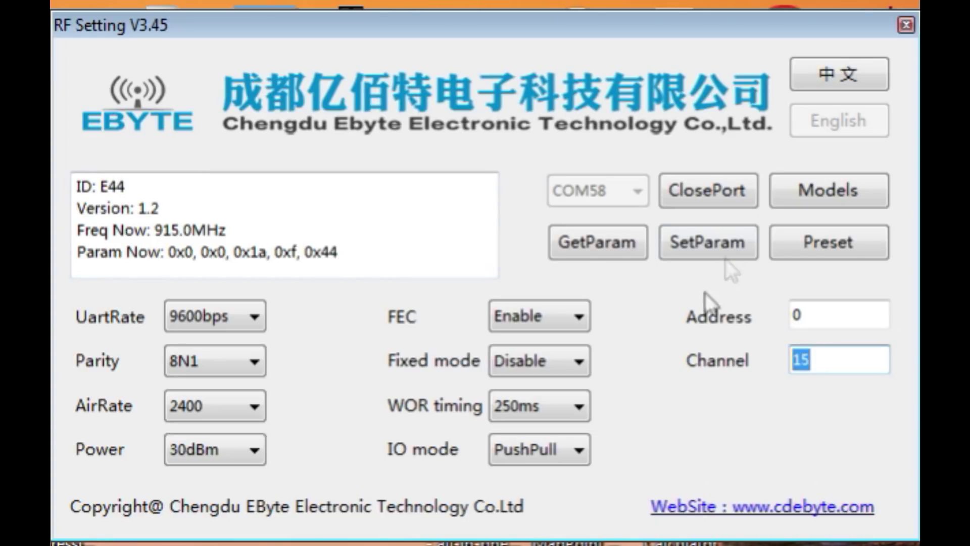
- Write the edited parameters to the LoRa module and confirm the 'Param has been set' message
{"action": "left_click", "coordinate": [690, 241]}
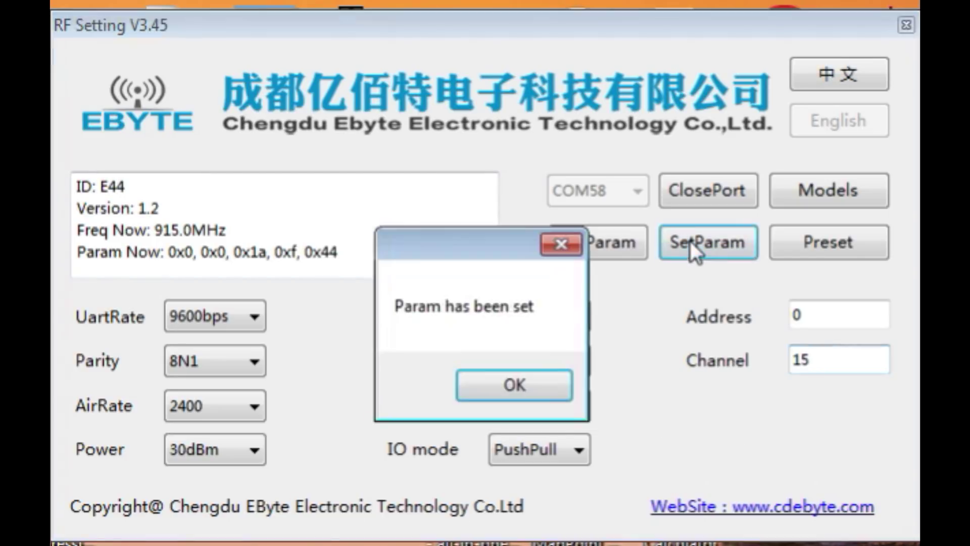
{"action": "left_click", "coordinate": [512, 387]}
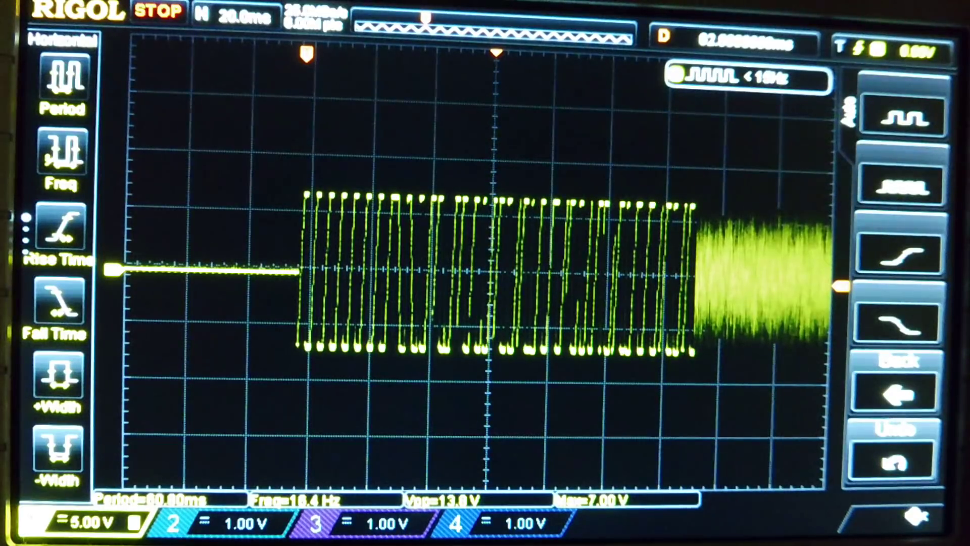
{"action": "scroll", "coordinate": [478, 270], "scroll_direction": "up", "scroll_amount": 1}
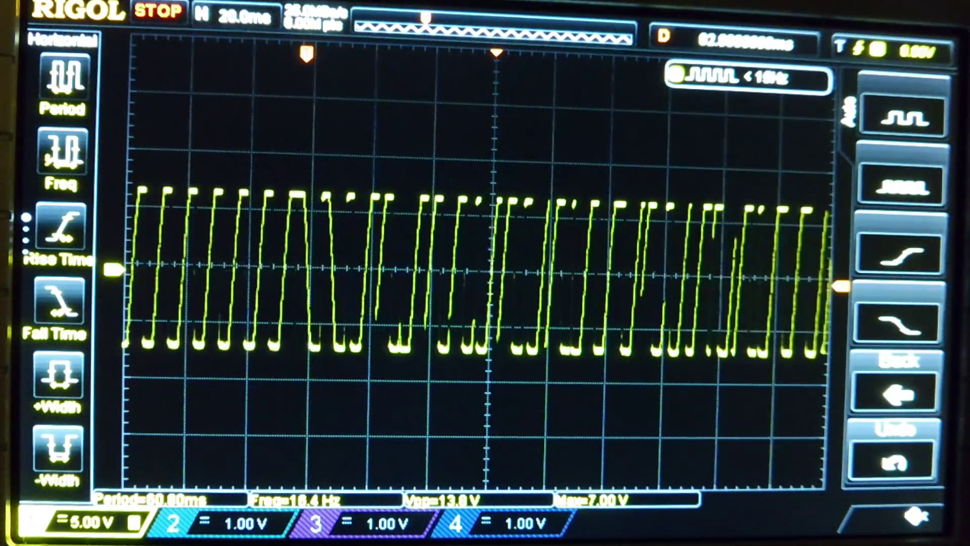
{"action": "scroll", "coordinate": [478, 270], "scroll_direction": "right", "scroll_amount": 2}
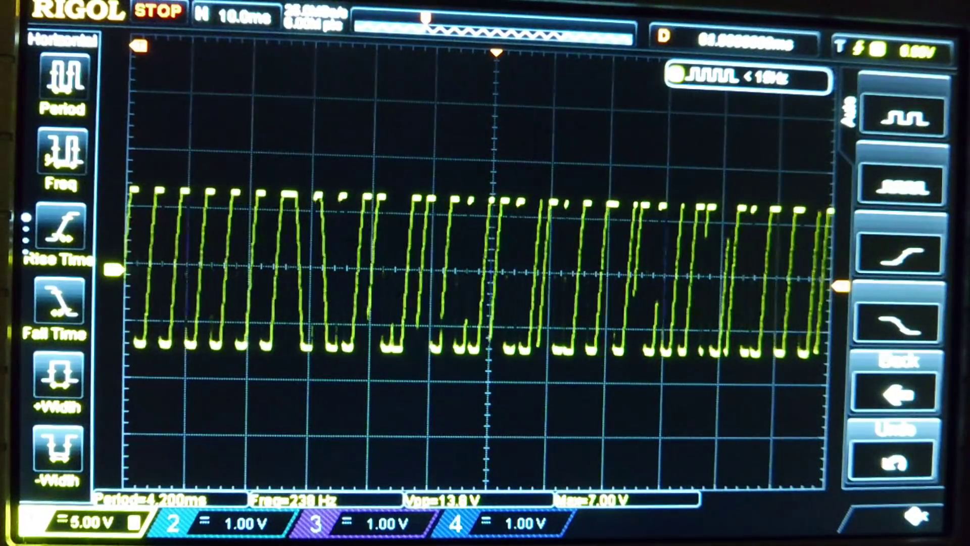
{"action": "scroll", "coordinate": [478, 270], "scroll_direction": "left", "scroll_amount": 5}
{"action": "scroll", "coordinate": [477, 270], "scroll_direction": "left", "scroll_amount": 2}
{"action": "scroll", "coordinate": [478, 271], "scroll_direction": "up", "scroll_amount": 1}
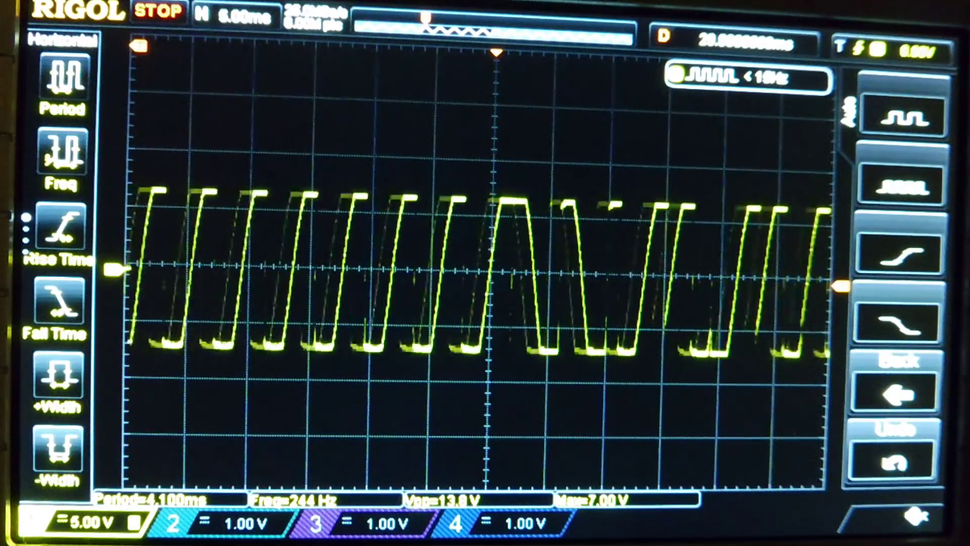
{"action": "scroll", "coordinate": [478, 271], "scroll_direction": "left", "scroll_amount": 3}
{"action": "scroll", "coordinate": [477, 270], "scroll_direction": "left", "scroll_amount": 3}
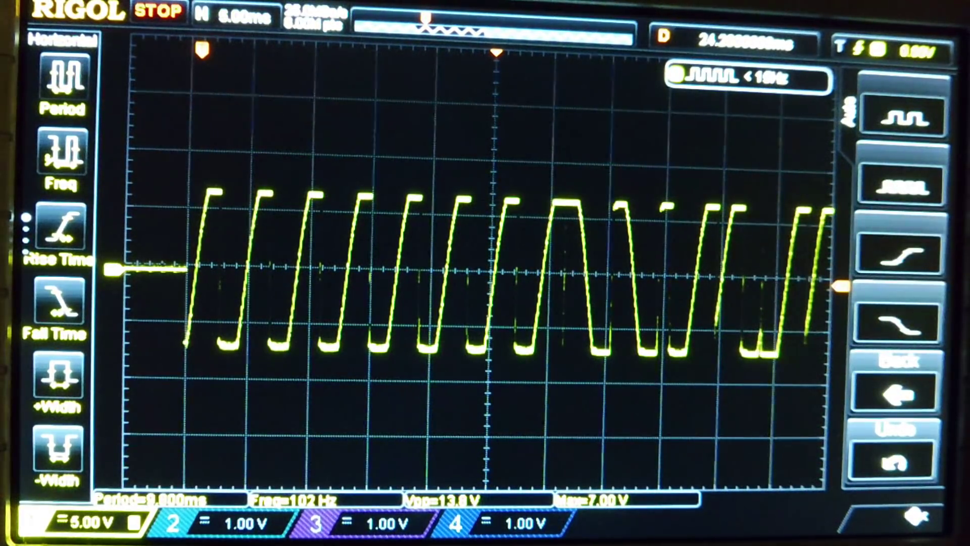
{"action": "scroll", "coordinate": [477, 270], "scroll_direction": "right", "scroll_amount": 10}
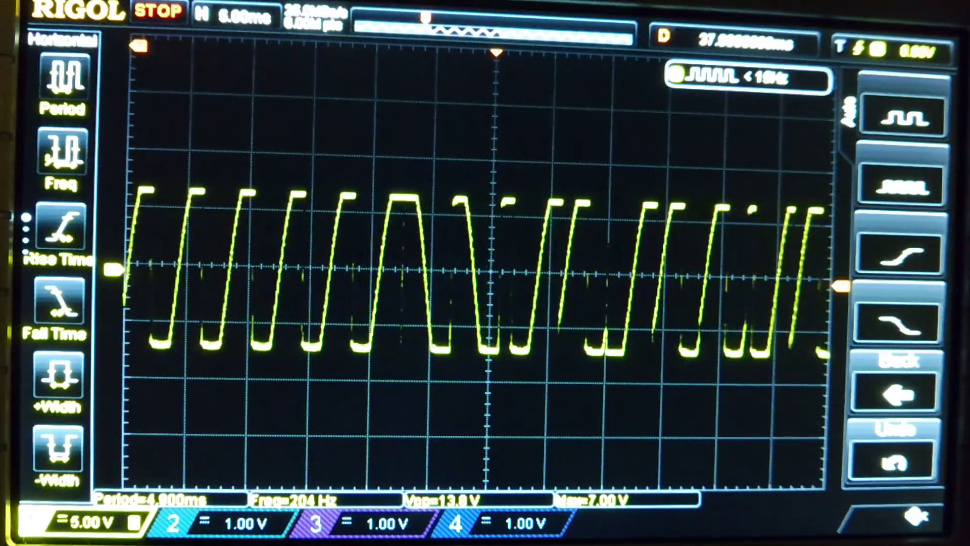
{"action": "scroll", "coordinate": [477, 271], "scroll_direction": "right", "scroll_amount": 15}
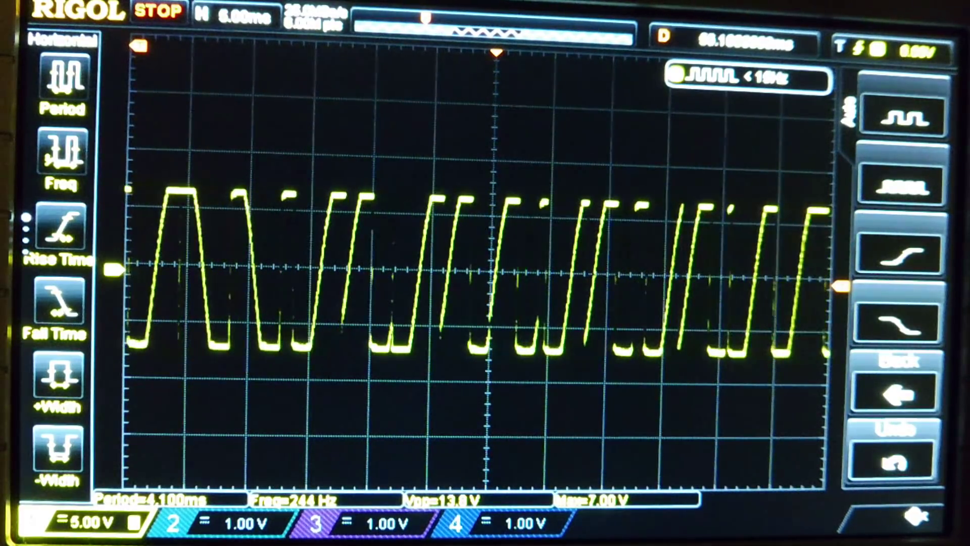
{"action": "scroll", "coordinate": [478, 271], "scroll_direction": "right", "scroll_amount": 12}
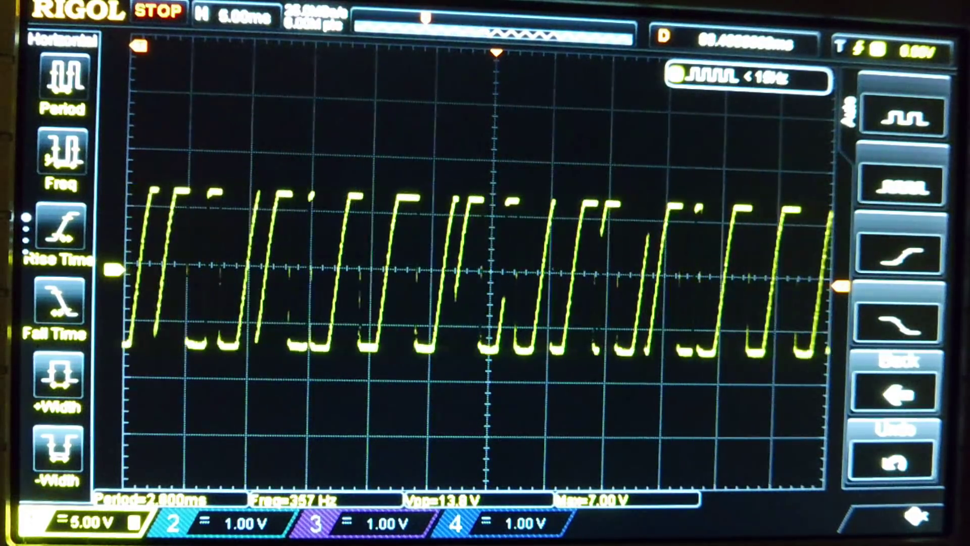
{"action": "scroll", "coordinate": [478, 270], "scroll_direction": "right", "scroll_amount": 5}
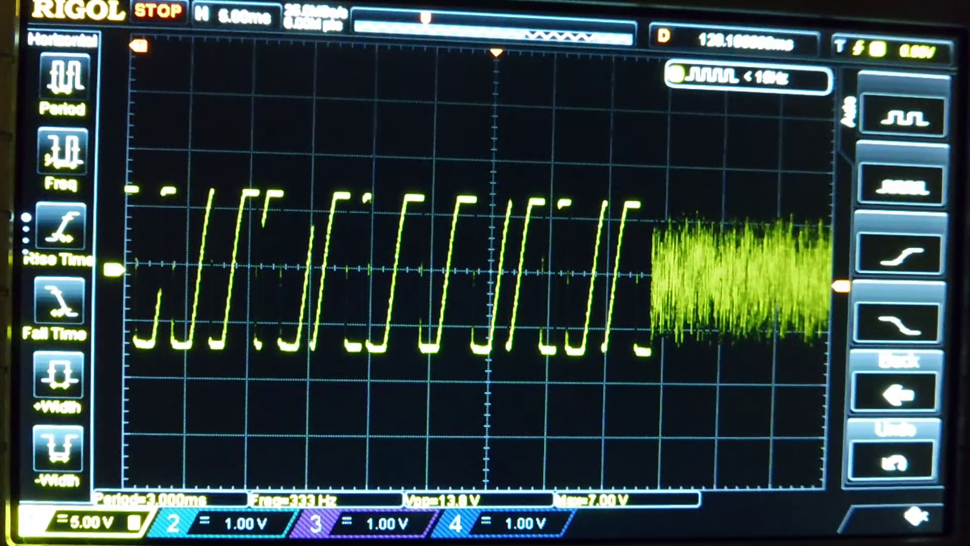
{"action": "scroll", "coordinate": [478, 270], "scroll_direction": "down", "scroll_amount": 1}
{"action": "scroll", "coordinate": [478, 270], "scroll_direction": "left", "scroll_amount": 6}
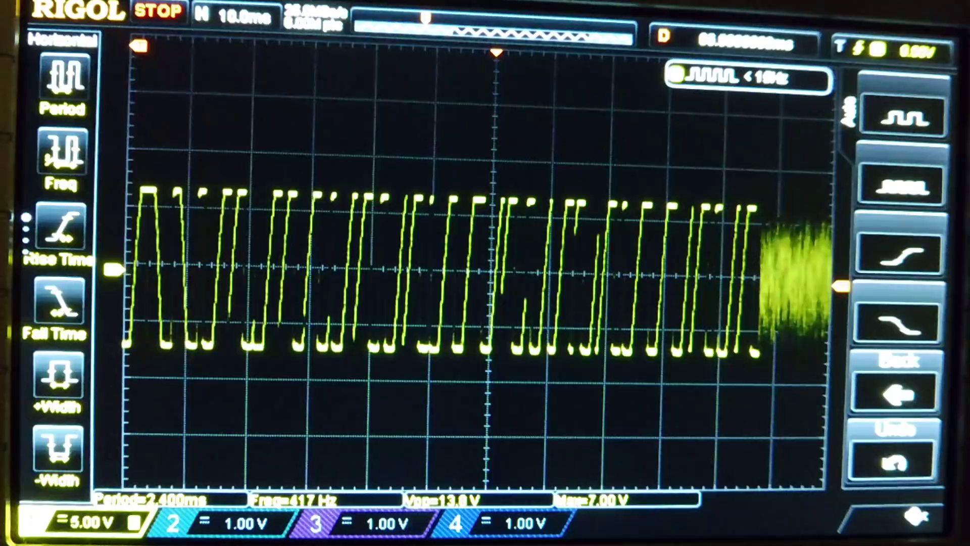
{"action": "scroll", "coordinate": [478, 270], "scroll_direction": "down", "scroll_amount": 1}
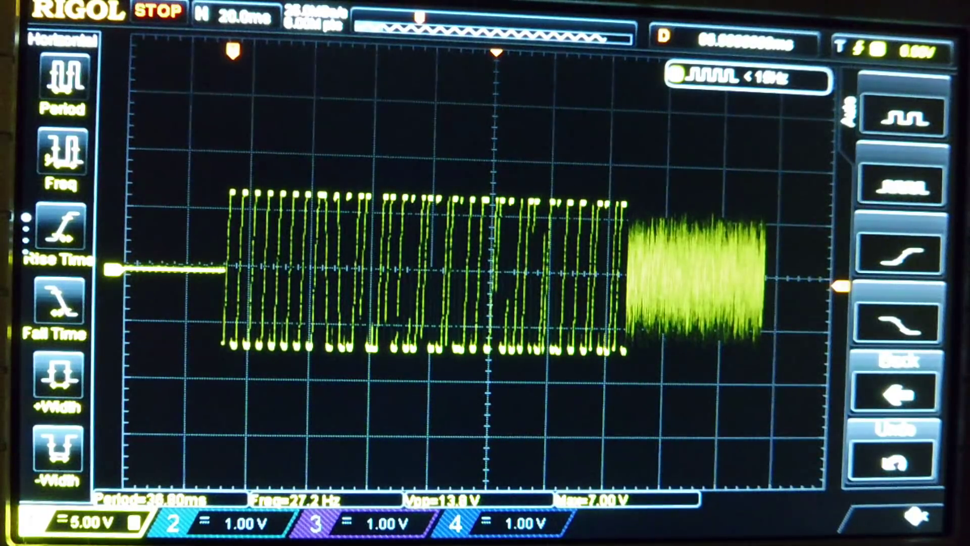